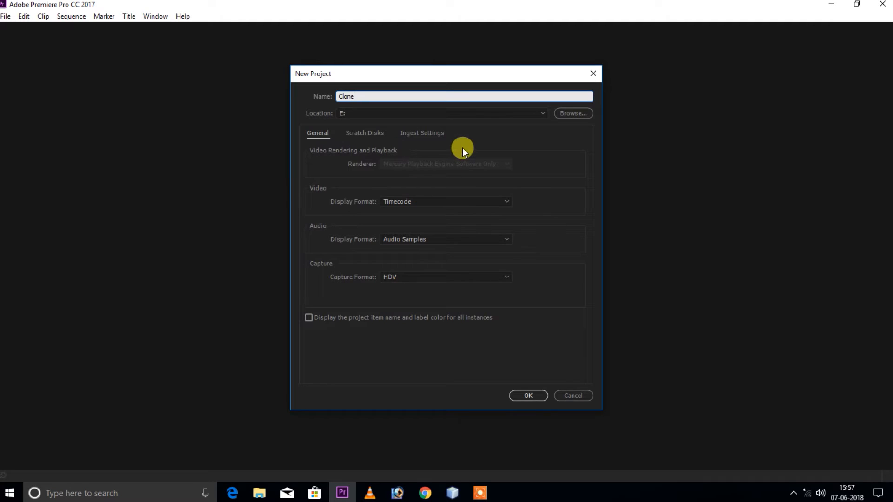
# Create the Clone project on drive E: and make a sequence from the DSC_0001 clip
pyautogui.click(536, 397)
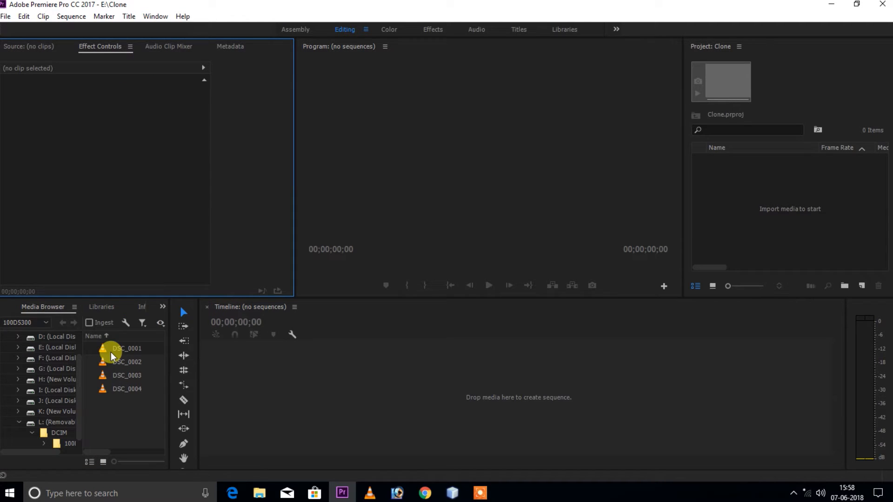
pyautogui.moveTo(102, 348); pyautogui.dragTo(332, 378)
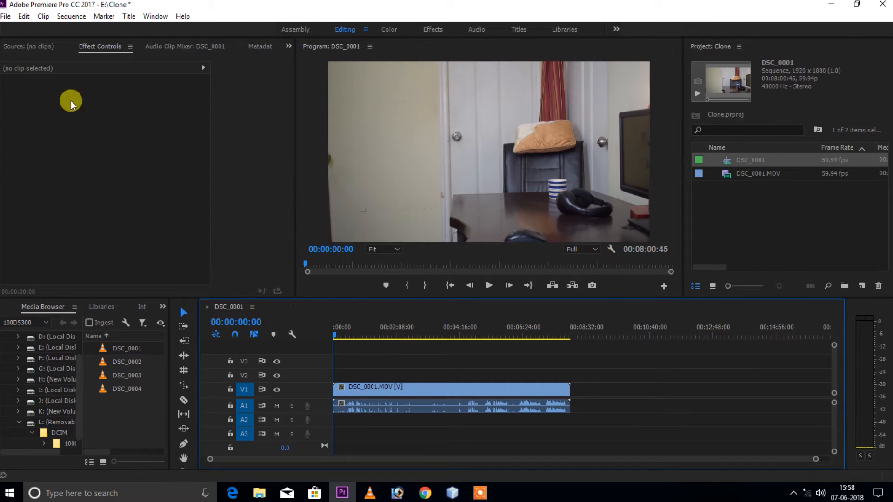
pyautogui.click(70, 16)
pyautogui.click(80, 31)
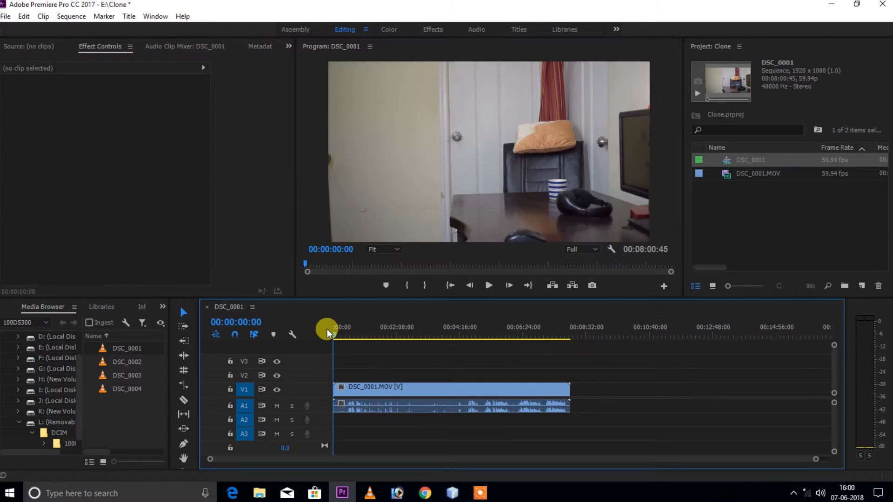
# Split the DSC_0001 clip at 00:02:15:24 and trim away its footage before 00:00:29:35
pyautogui.moveTo(357, 339); pyautogui.dragTo(521, 353)
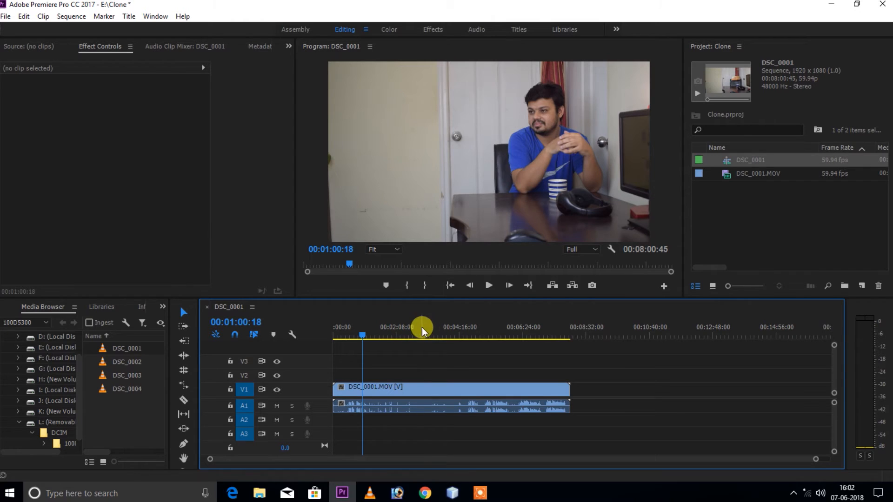
pyautogui.click(399, 330)
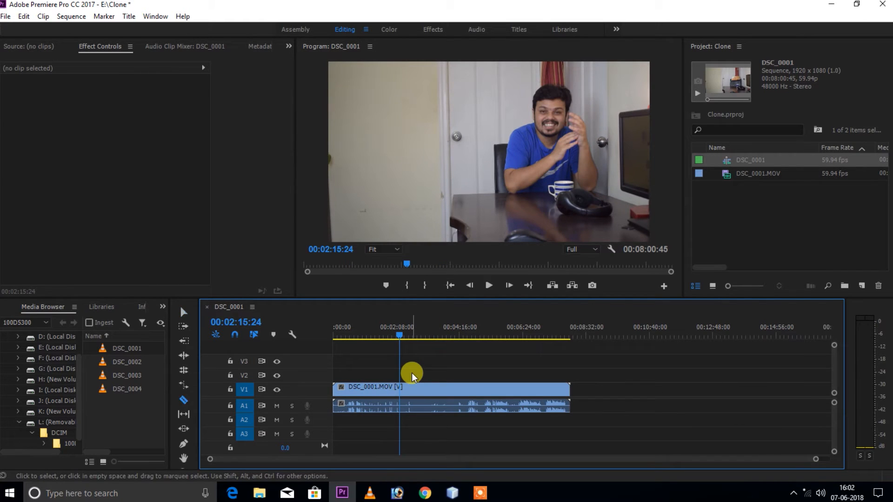
pyautogui.press('c')
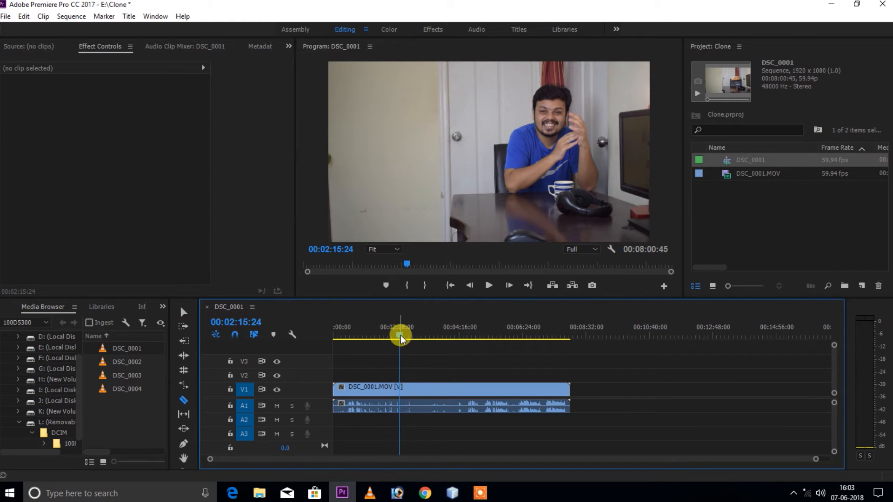
pyautogui.moveTo(401, 336); pyautogui.dragTo(349, 347)
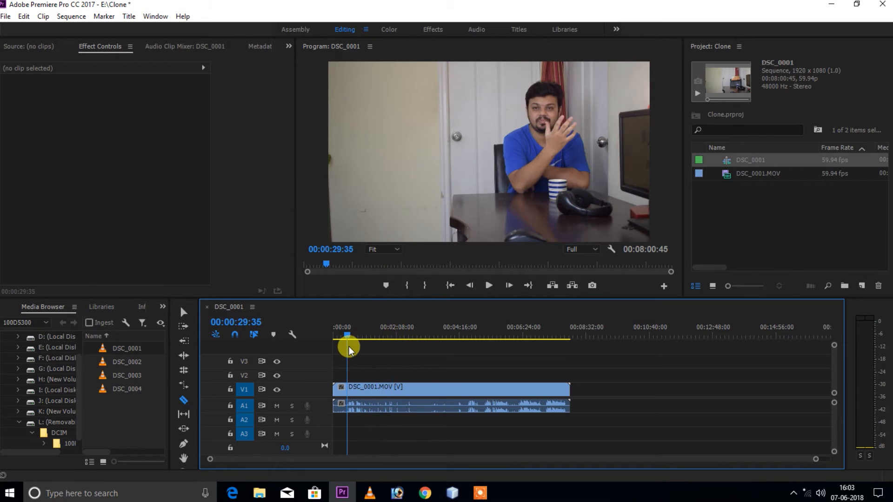
pyautogui.click(350, 388)
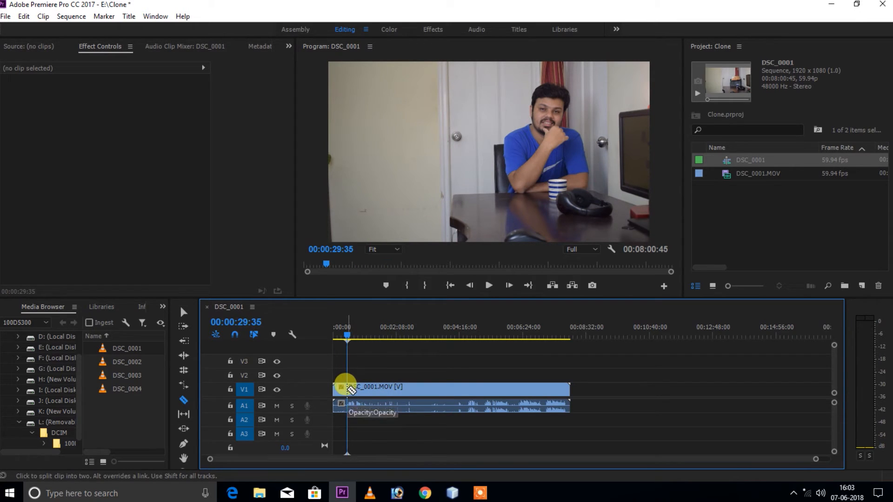
pyautogui.click(359, 334)
pyautogui.moveTo(359, 334); pyautogui.dragTo(357, 354)
pyautogui.press('v')
pyautogui.moveTo(338, 393); pyautogui.dragTo(347, 393)
# Split the remaining long segment at 00:07:11:26, where the man in the grey shirt comes into frame
pyautogui.moveTo(467, 333); pyautogui.dragTo(546, 333)
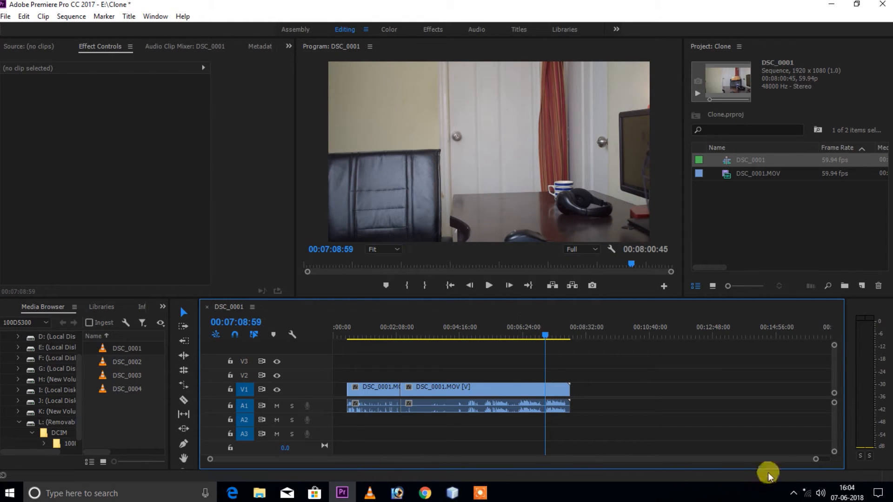
pyautogui.moveTo(816, 460); pyautogui.dragTo(577, 461)
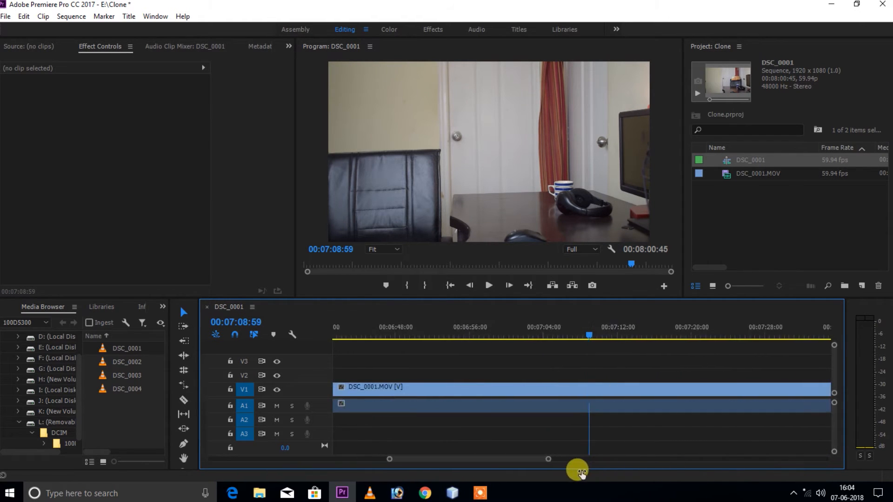
pyautogui.moveTo(598, 331); pyautogui.dragTo(626, 336)
pyautogui.press('c')
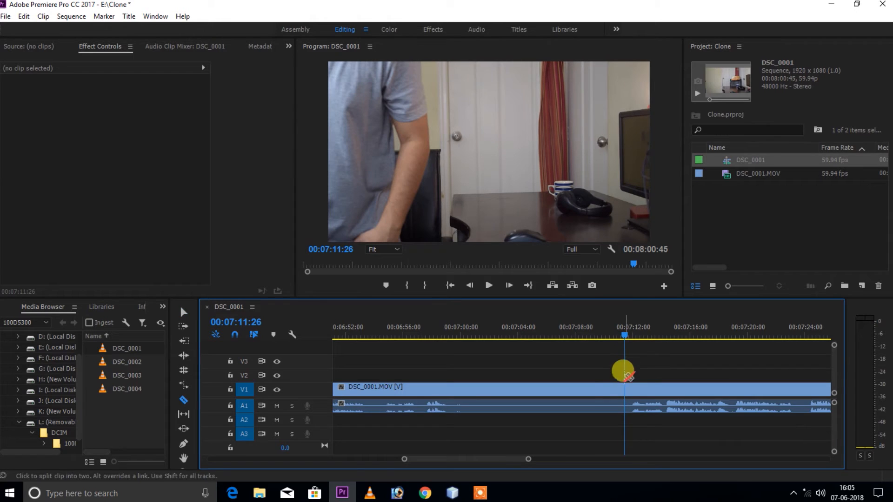
pyautogui.click(625, 388)
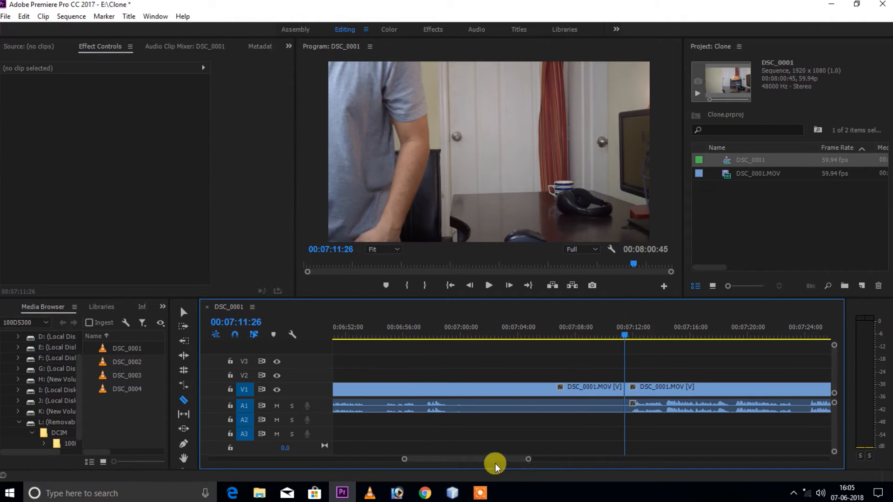
# Remove the unused middle footage and everything after 00:07:51:40, and place the grey-shirt segment directly after the first segment
pyautogui.moveTo(528, 459); pyautogui.dragTo(705, 459)
pyautogui.moveTo(590, 336); pyautogui.dragTo(629, 346)
pyautogui.click(551, 393)
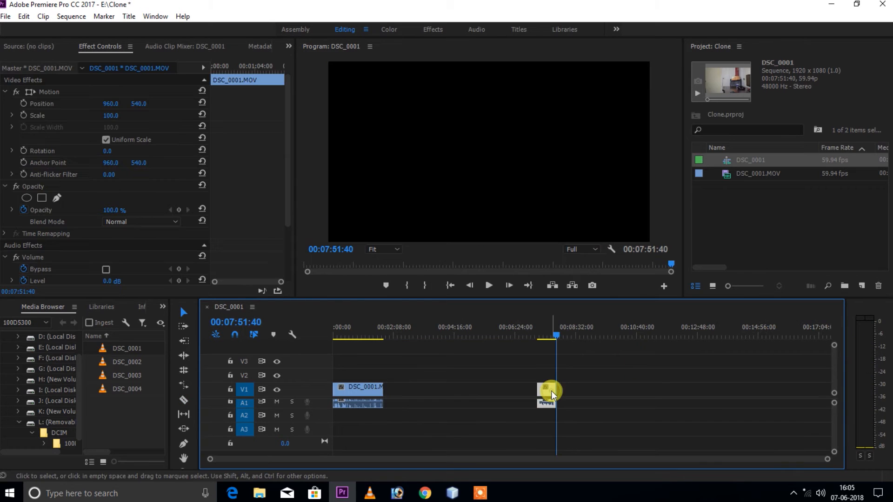
pyautogui.moveTo(551, 393); pyautogui.dragTo(398, 393)
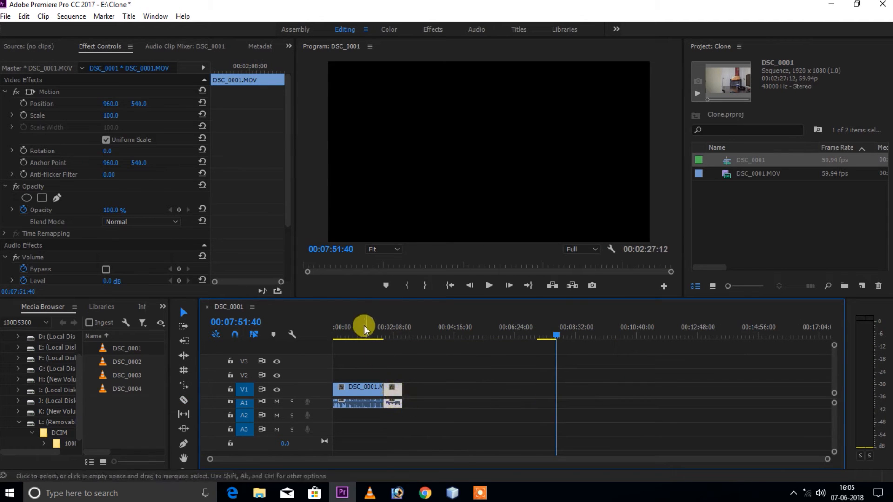
# Review both segments, and move the grey-shirt segment to V2 and A2, stacked over the first segment at the sequence start
pyautogui.moveTo(362, 326); pyautogui.dragTo(333, 334)
pyautogui.press('space')
pyautogui.moveTo(359, 330); pyautogui.dragTo(394, 332)
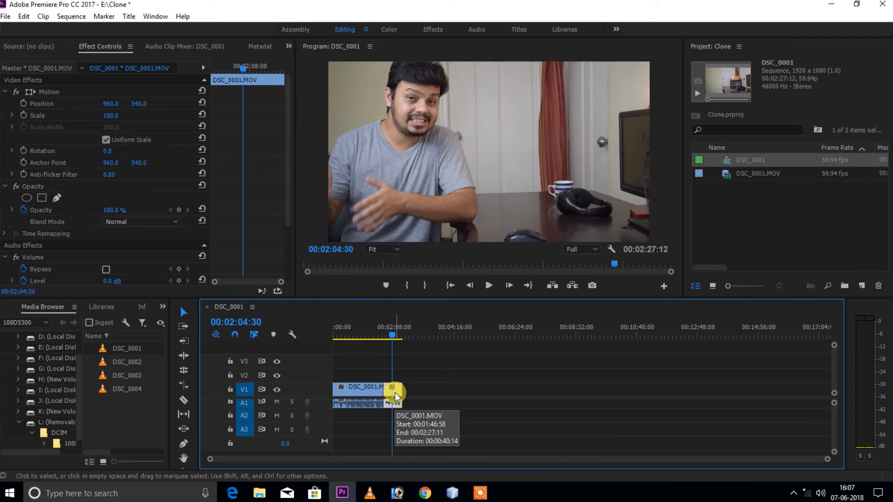
pyautogui.moveTo(392, 391); pyautogui.dragTo(396, 376)
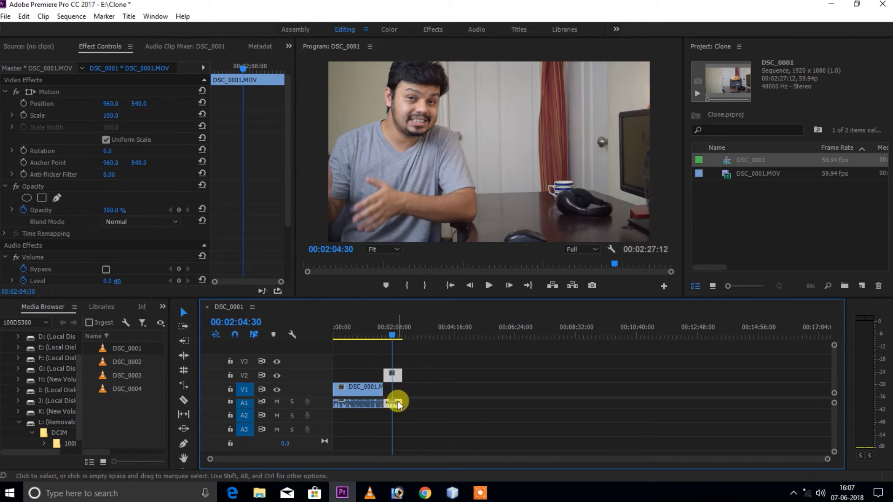
pyautogui.moveTo(397, 408); pyautogui.dragTo(396, 415)
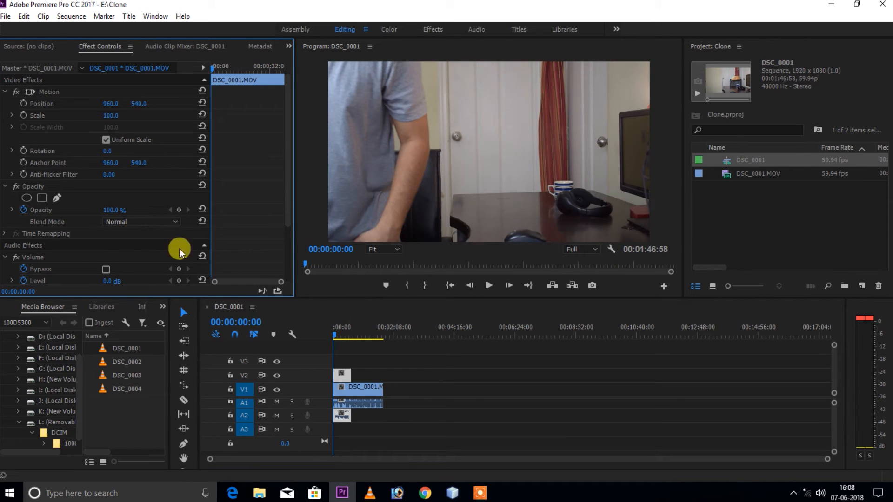
# Try lowering the V2 clip's opacity to 70% and then further to blend it with the footage beneath
pyautogui.click(114, 210)
pyautogui.write('70')
pyautogui.press('Return')
pyautogui.moveTo(114, 211); pyautogui.dragTo(109, 210)
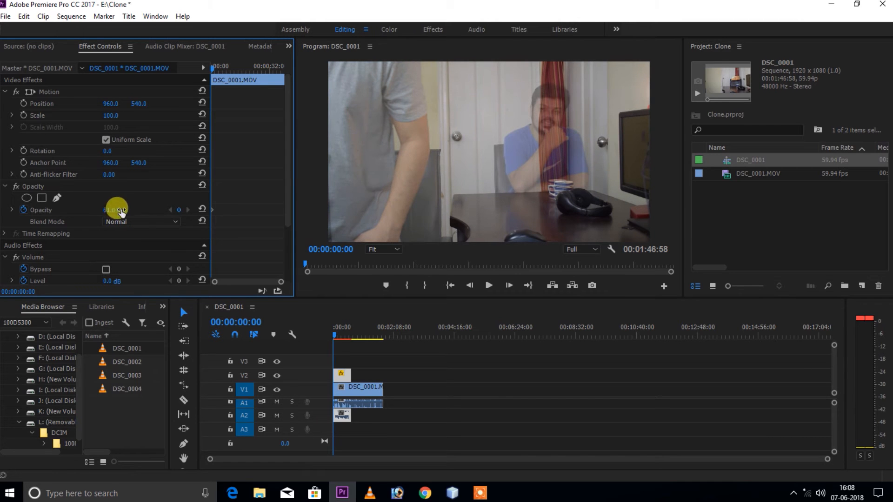
pyautogui.press('space')
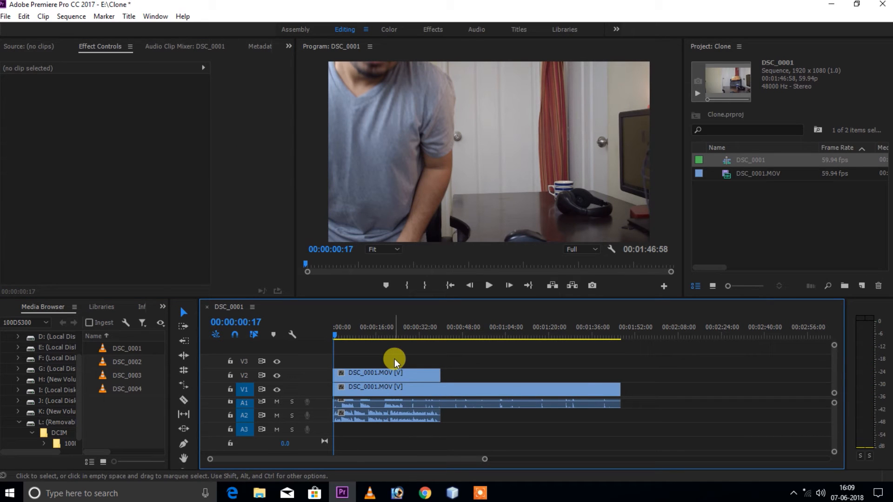
# Add a rectangular opacity mask to the V2 clip and reshape it around the man in the grey shirt
pyautogui.click(402, 375)
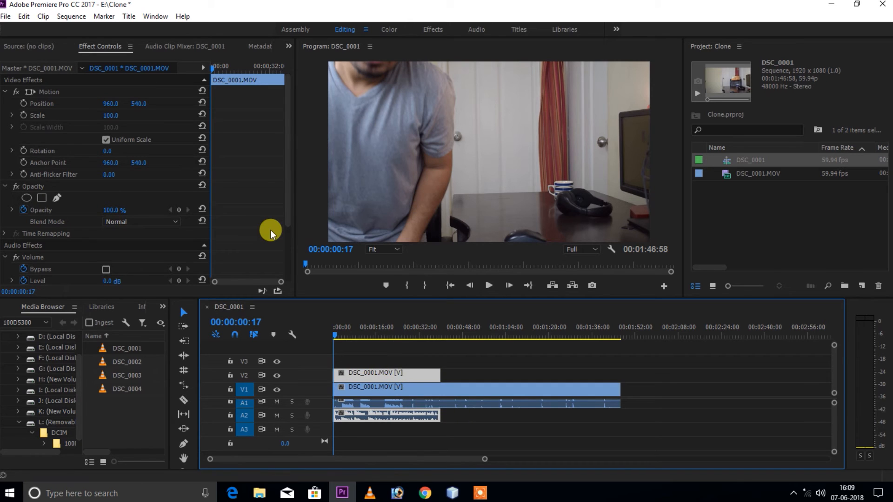
pyautogui.click(41, 198)
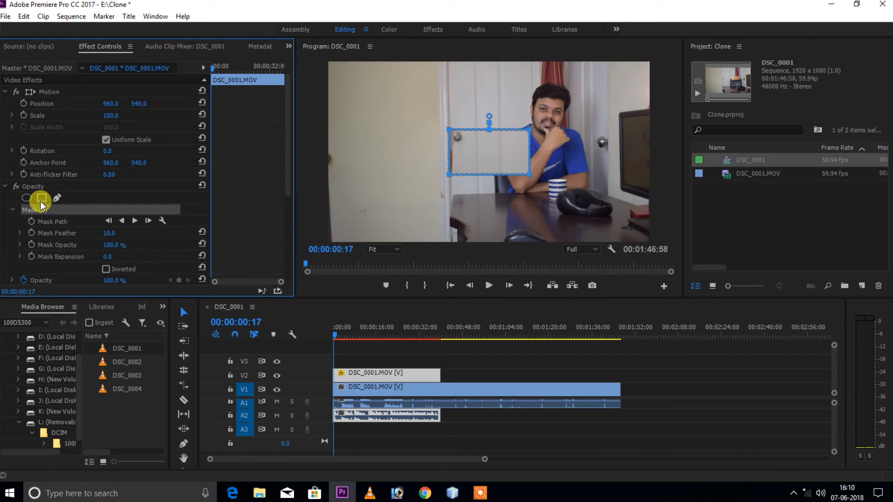
pyautogui.click(481, 145)
pyautogui.moveTo(481, 144)
pyautogui.mouseDown()
pyautogui.moveTo(428, 103)
pyautogui.moveTo(360, 77)
pyautogui.mouseUp()
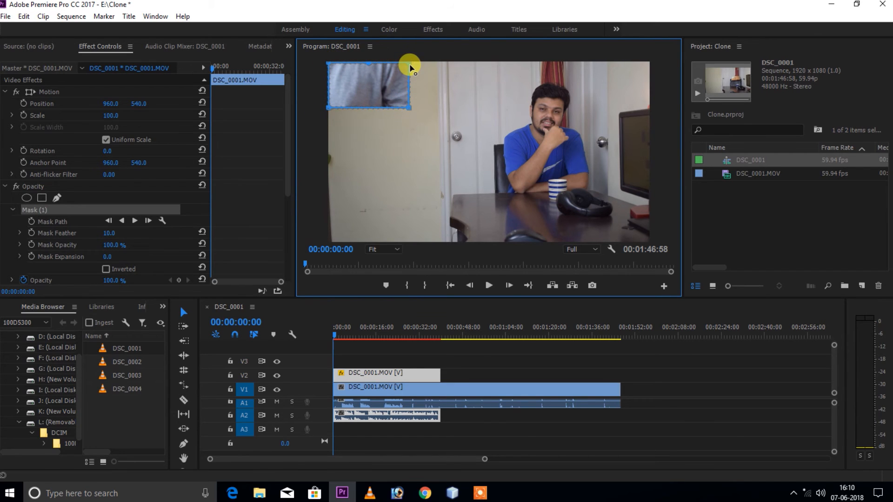
pyautogui.moveTo(409, 66); pyautogui.dragTo(495, 75)
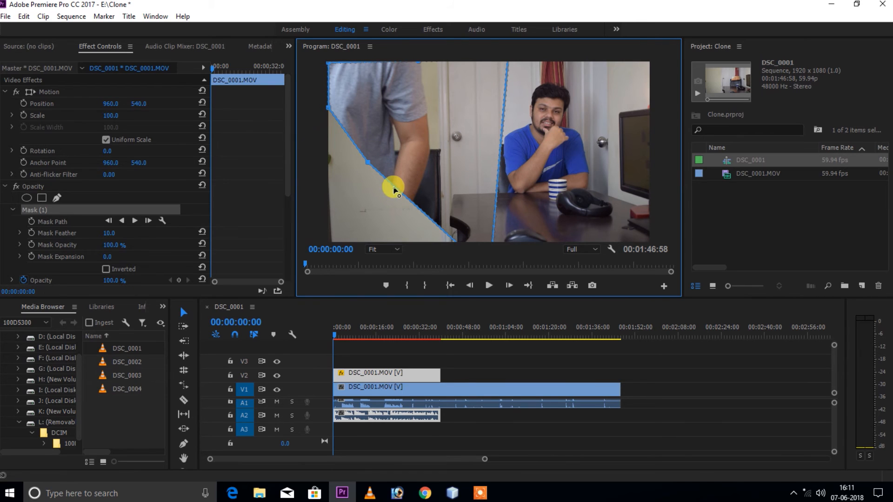
pyautogui.moveTo(394, 188); pyautogui.dragTo(377, 247)
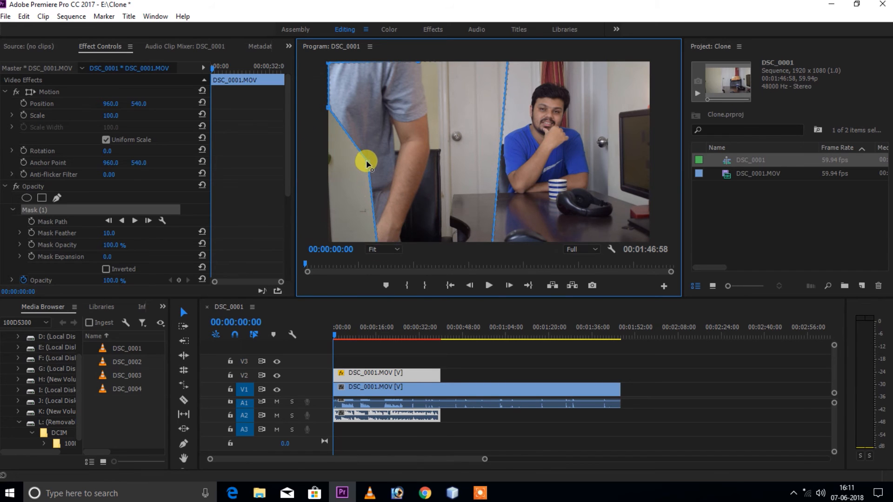
# Preview the masked composite and inspect the masked area alone by temporarily hiding the V1 track
pyautogui.click(488, 286)
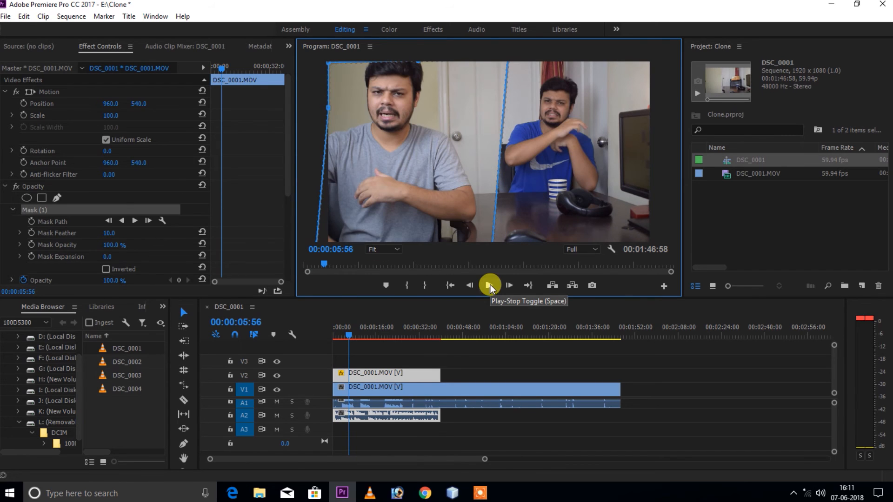
pyautogui.click(391, 336)
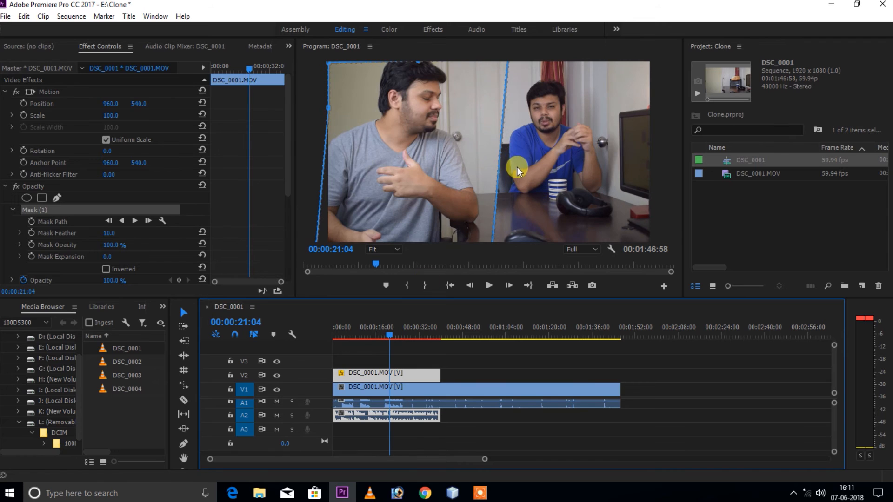
pyautogui.click(277, 390)
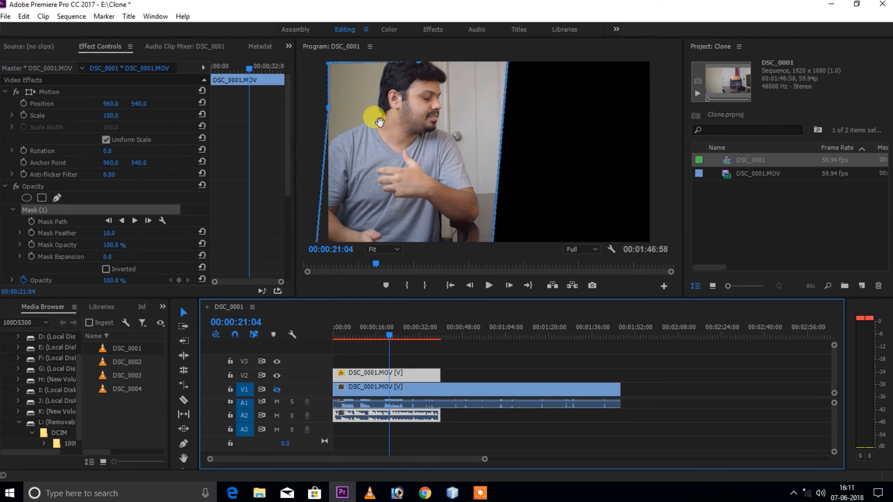
pyautogui.click(277, 390)
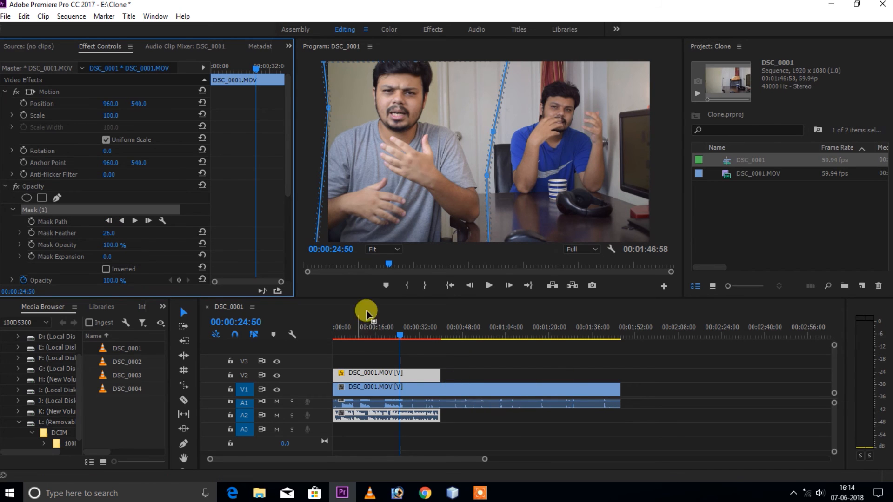
# Trim the end of the V1 clip to match the end of the V2 clip
pyautogui.click(392, 334)
pyautogui.click(613, 389)
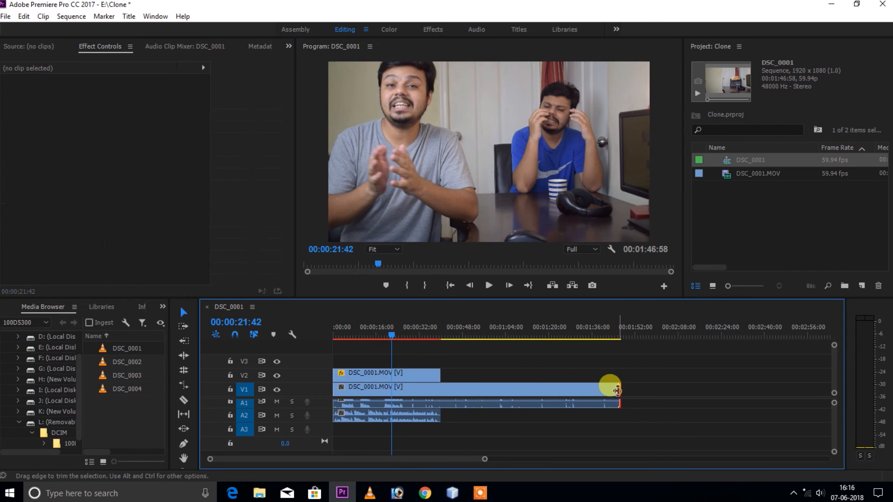
pyautogui.moveTo(602, 391); pyautogui.dragTo(437, 395)
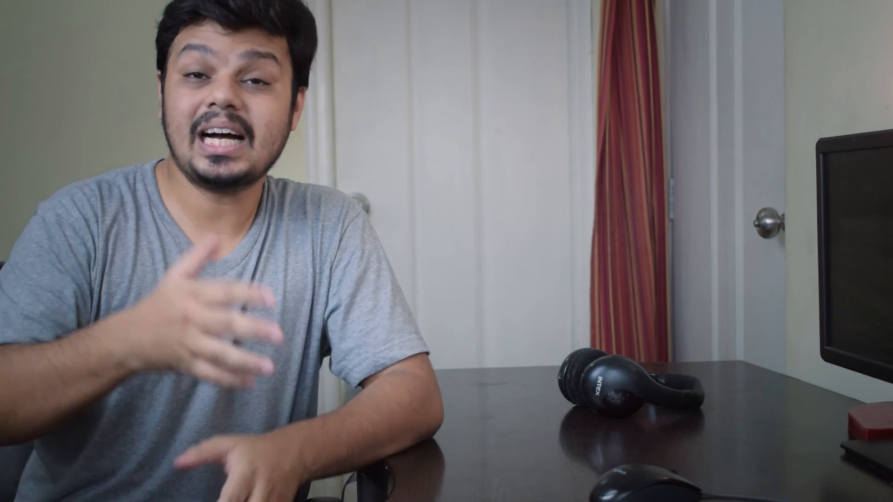